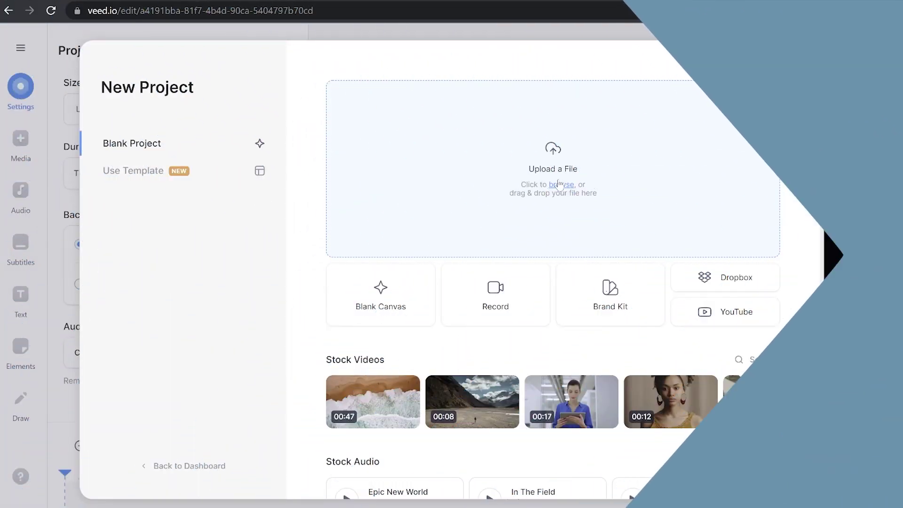
- Upload the talking-head clip C0160.mp4 into the new project
left_click(561, 184)
double_click(211, 116)
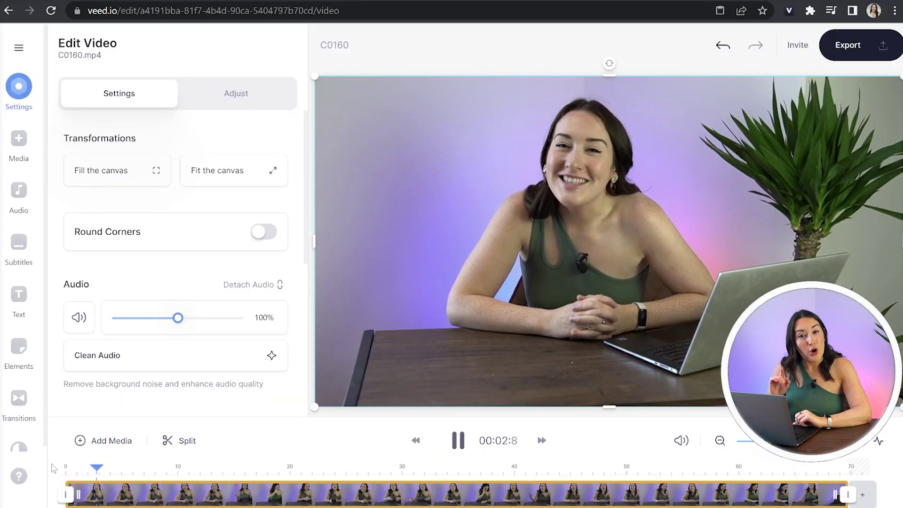
- Split the clip at the paused playhead and delete the unwanted middle segment
key("space")
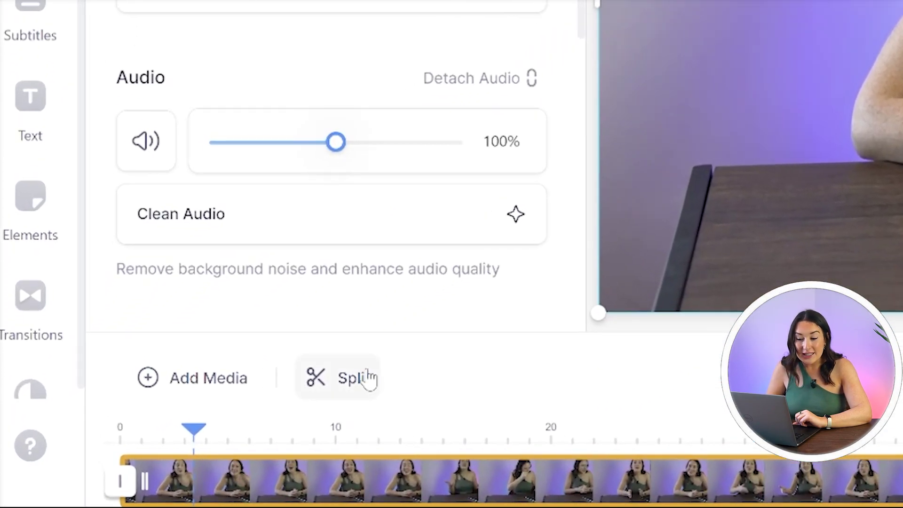
left_click(193, 441)
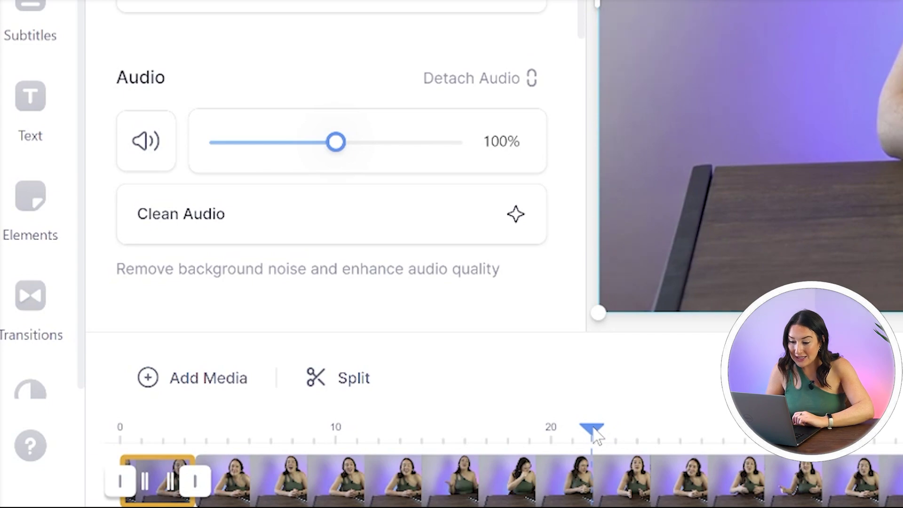
left_click(334, 481)
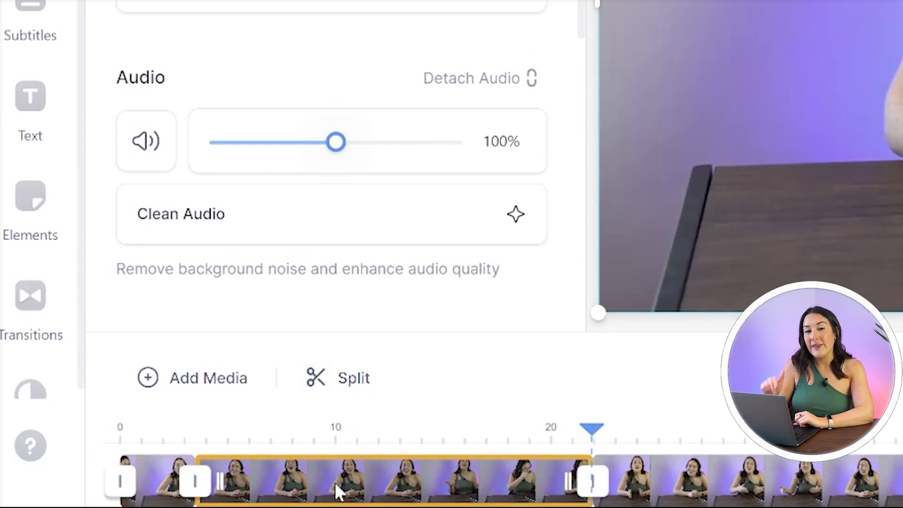
right_click(334, 482)
left_click(372, 459)
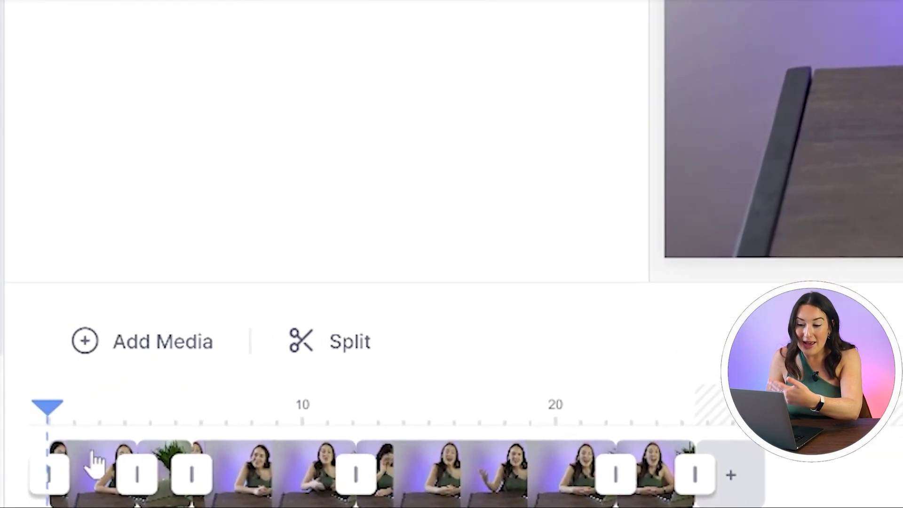
- Apply a Dissolve transition to the opening of the first clip
left_click(57, 468)
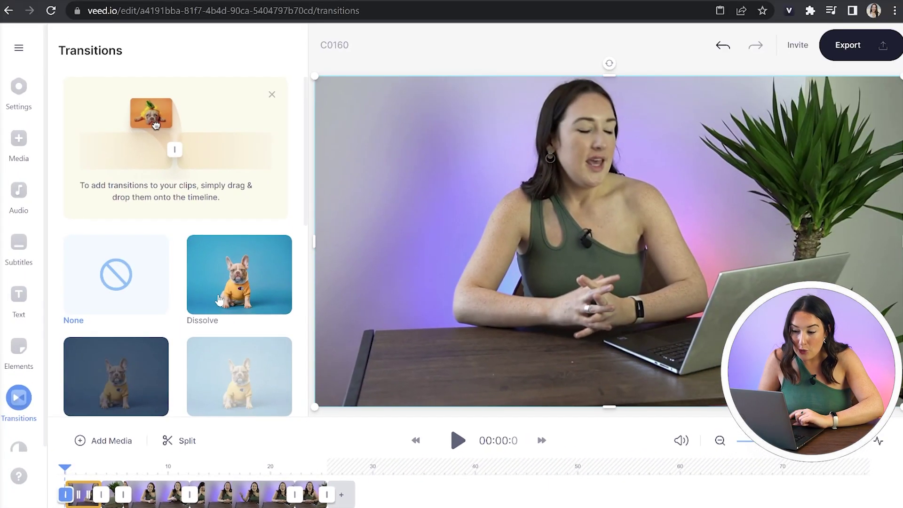
left_click(219, 299)
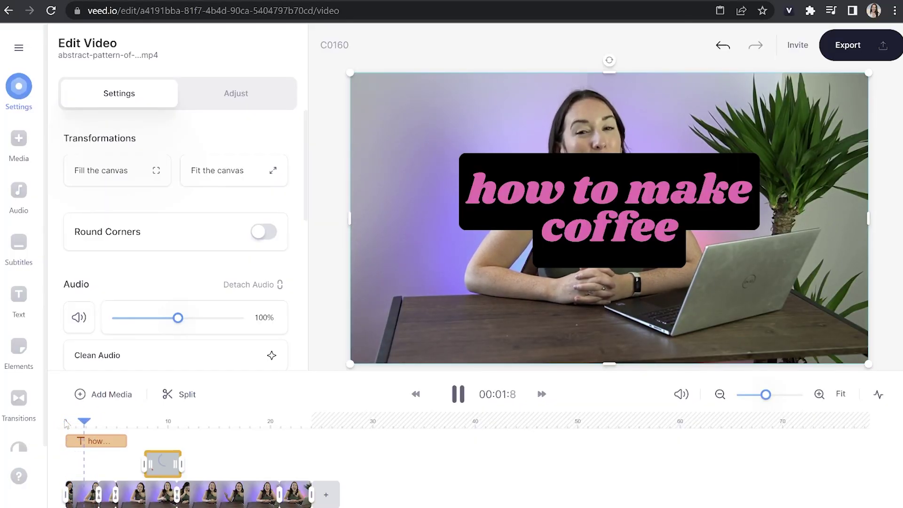
- Move the abstract-pattern overlay to the video start and browse the stock Backgrounds videos
left_click_drag(65, 423, 71, 422)
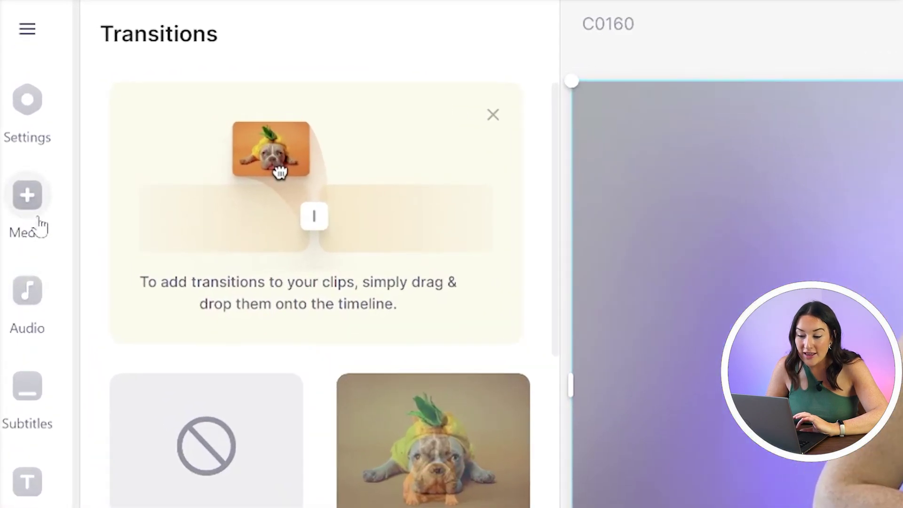
left_click(24, 154)
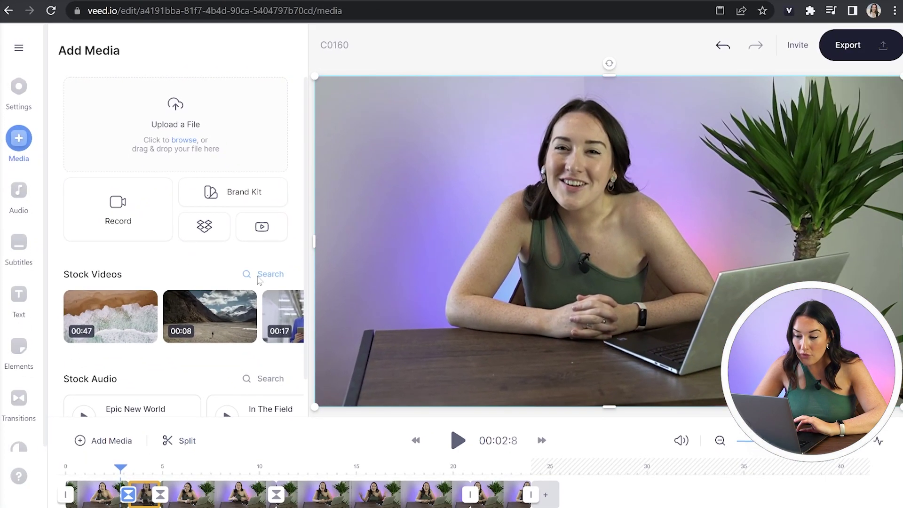
left_click(475, 446)
scroll(294, 221, "down", 10)
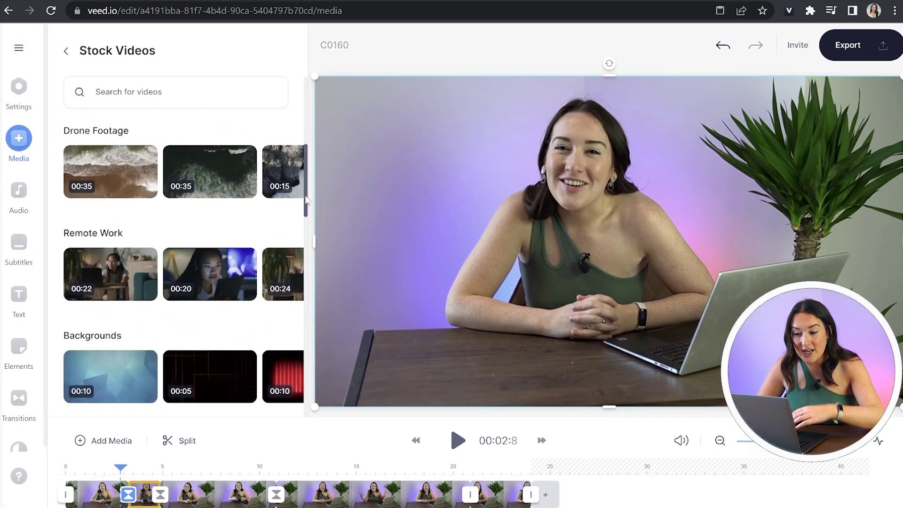
left_click(283, 231)
left_click(284, 232)
left_click(284, 232)
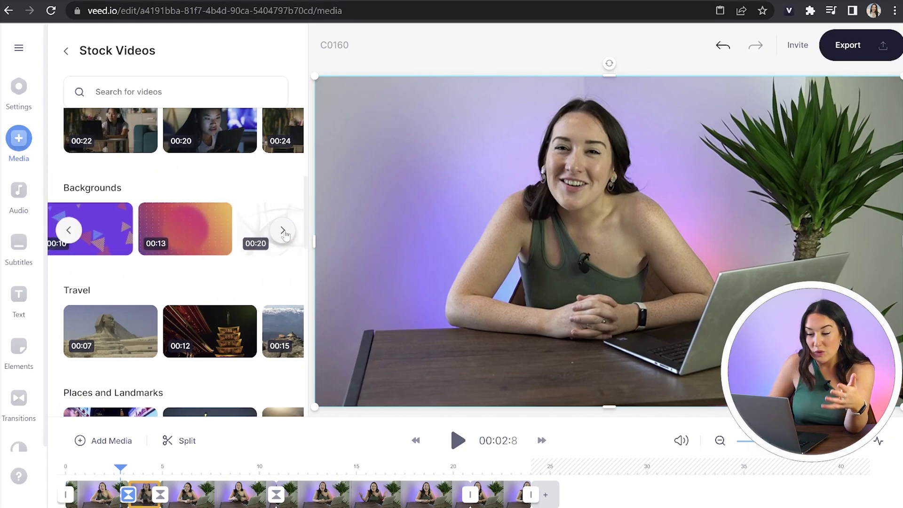
left_click(284, 232)
left_click(284, 231)
- Add the pink stock background clip and place it near the 3-second mark
left_click(131, 212)
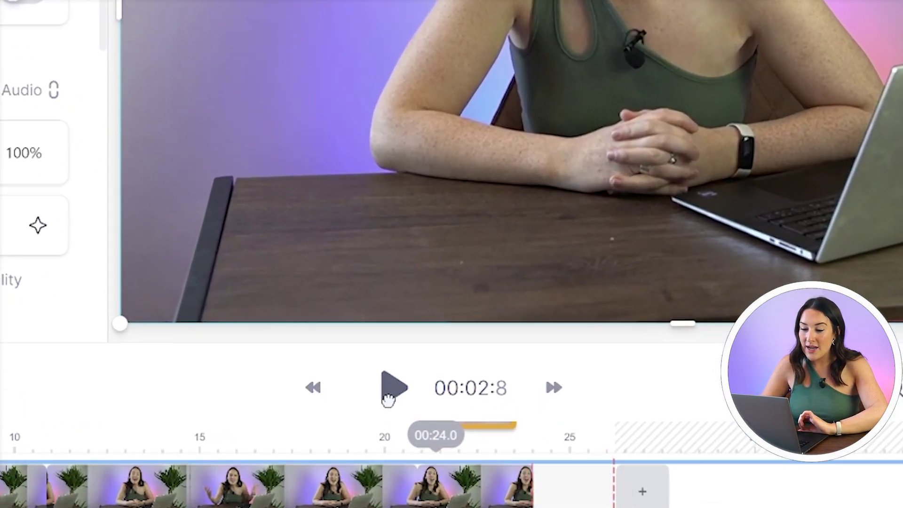
left_click_drag(387, 400, 0, 404)
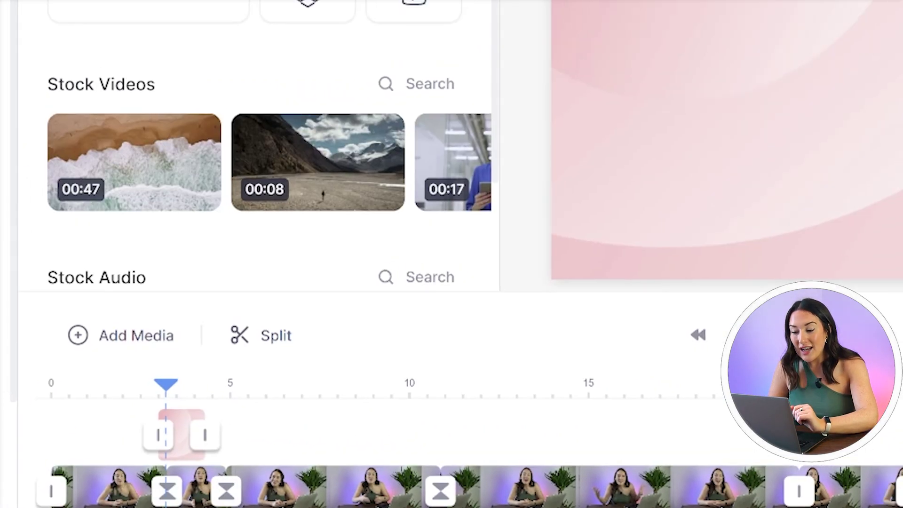
left_click(17, 301)
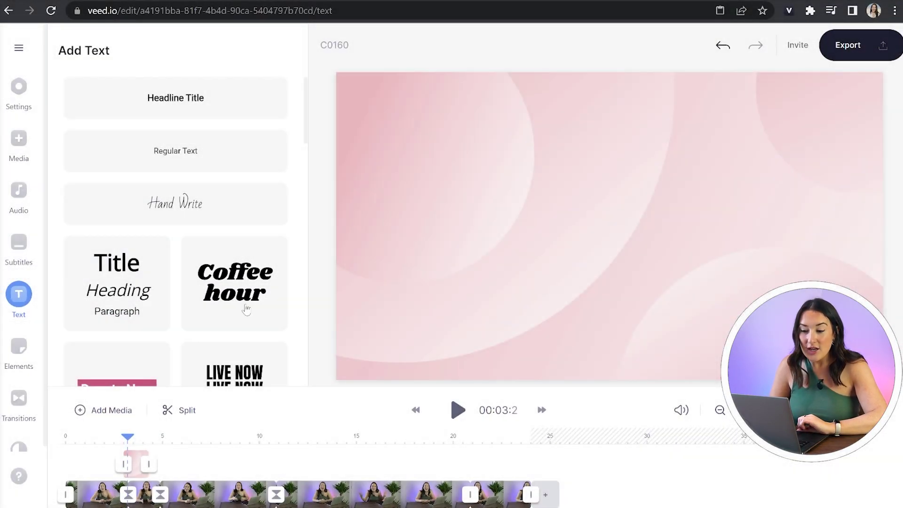
- Add a 'STEP 1' Fun-style title, shortened and placed at 00:03.2 over the pink background
left_click_drag(307, 128, 300, 228)
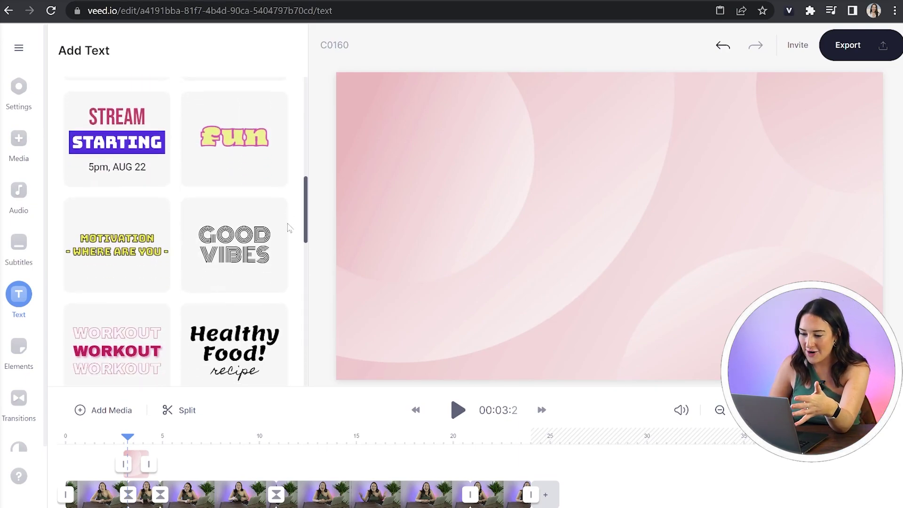
left_click(232, 143)
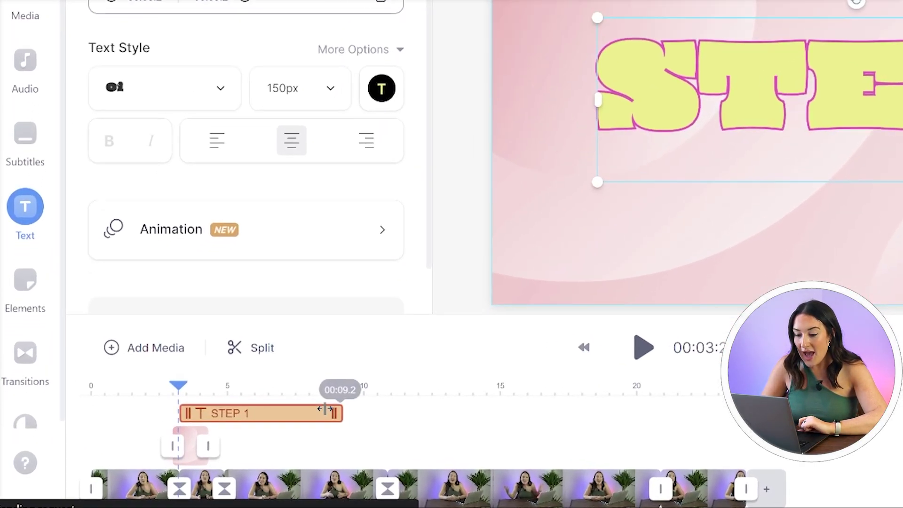
left_click_drag(243, 440, 158, 440)
left_click_drag(323, 358, 304, 356)
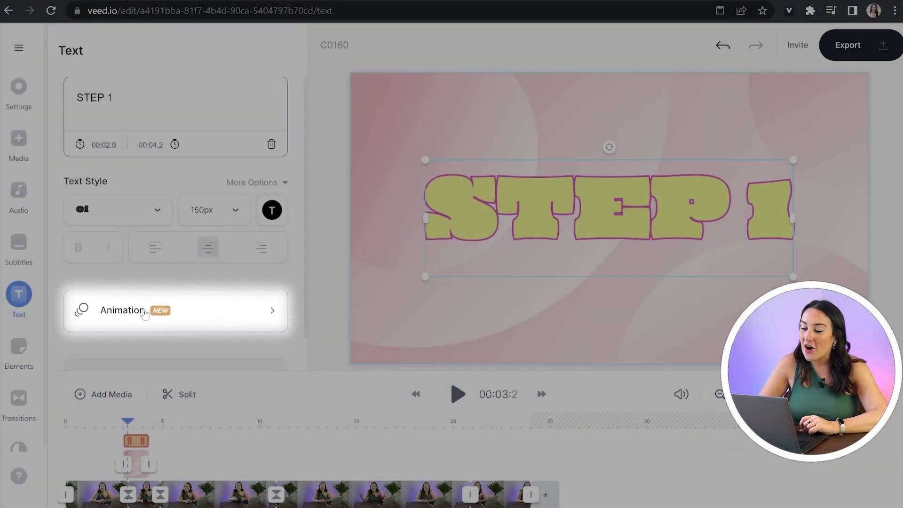
left_click(146, 310)
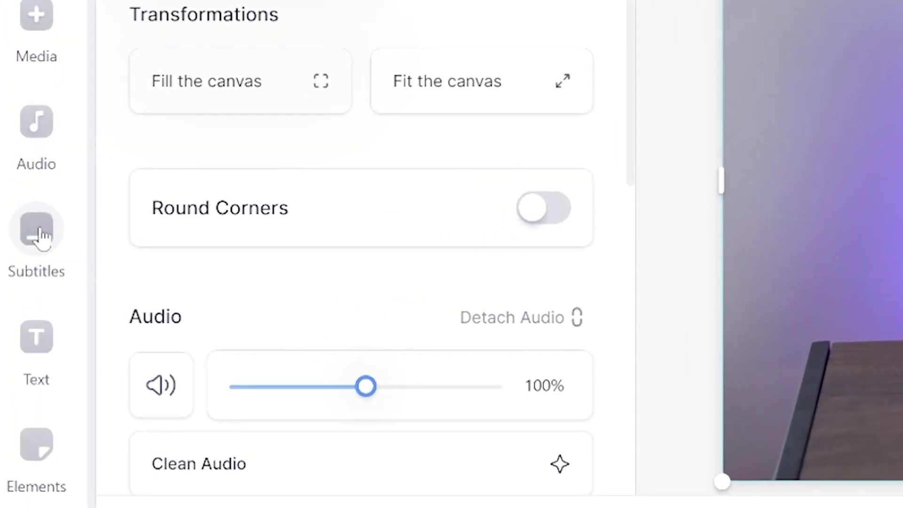
- Auto-generate subtitles from the speech across the whole video
left_click(41, 235)
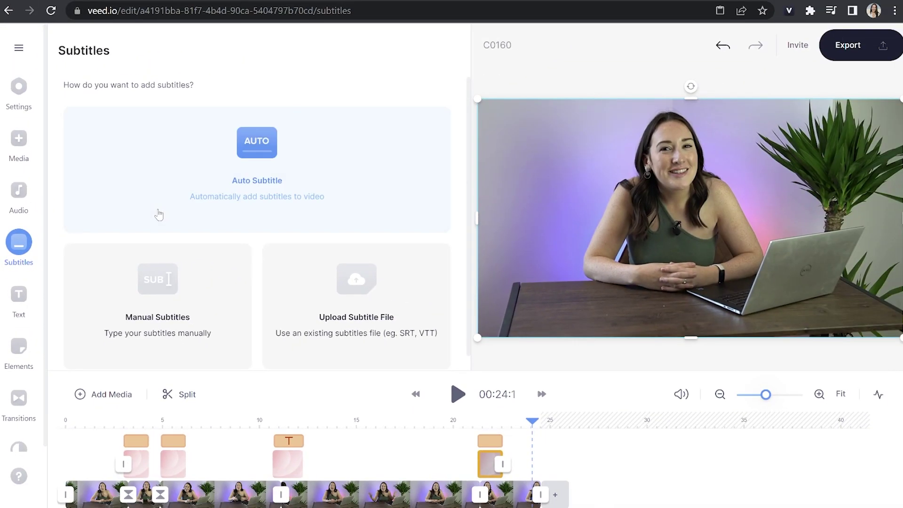
left_click(159, 213)
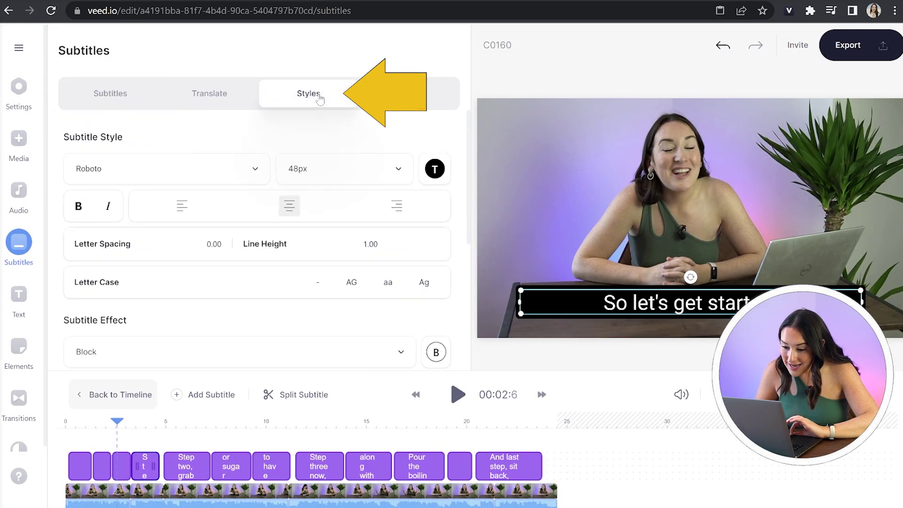
- Set the subtitle font to Anton and the text colour to yellow #ffe069
left_click(261, 175)
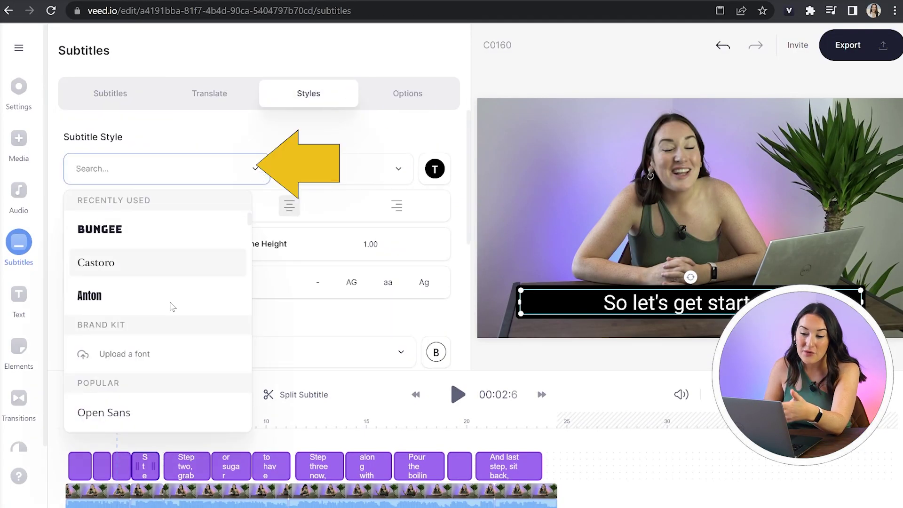
left_click(168, 305)
left_click(435, 168)
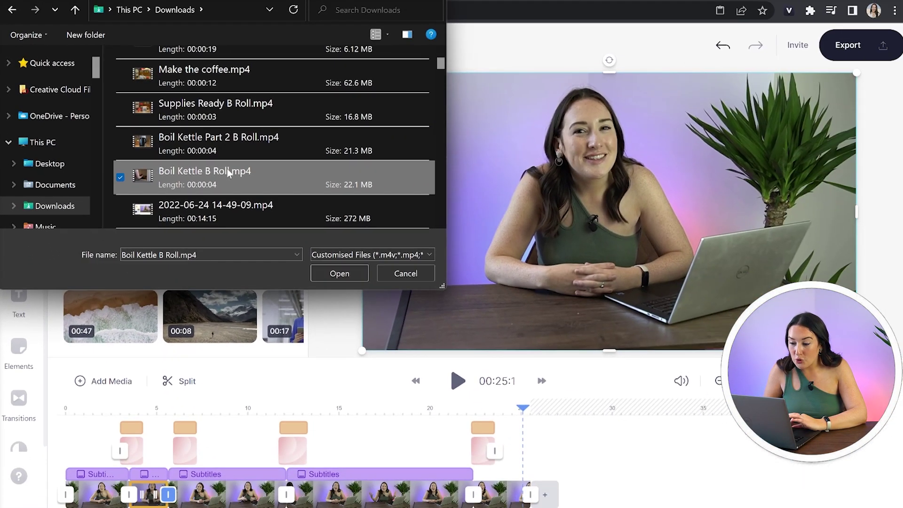
- Upload Boil Kettle B Roll.mp4 and place the B-roll on the overlay track
double_click(226, 168)
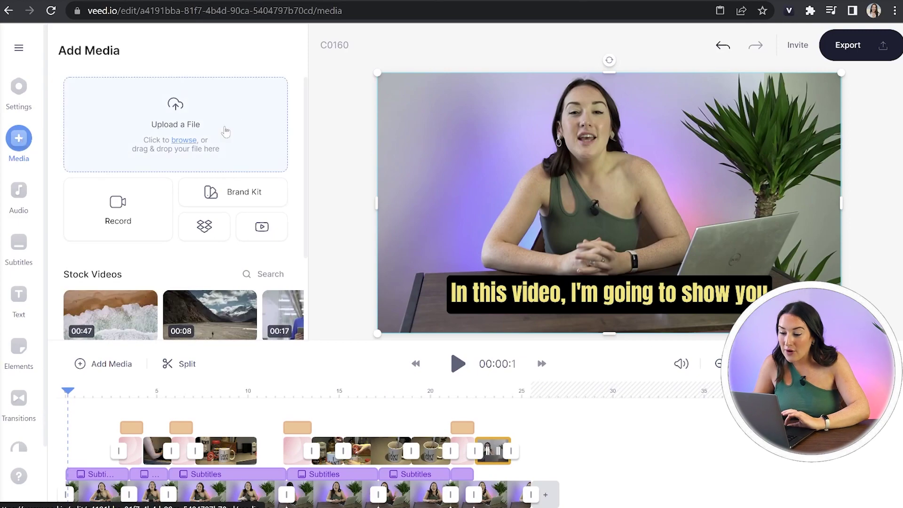
left_click_drag(306, 117, 298, 212)
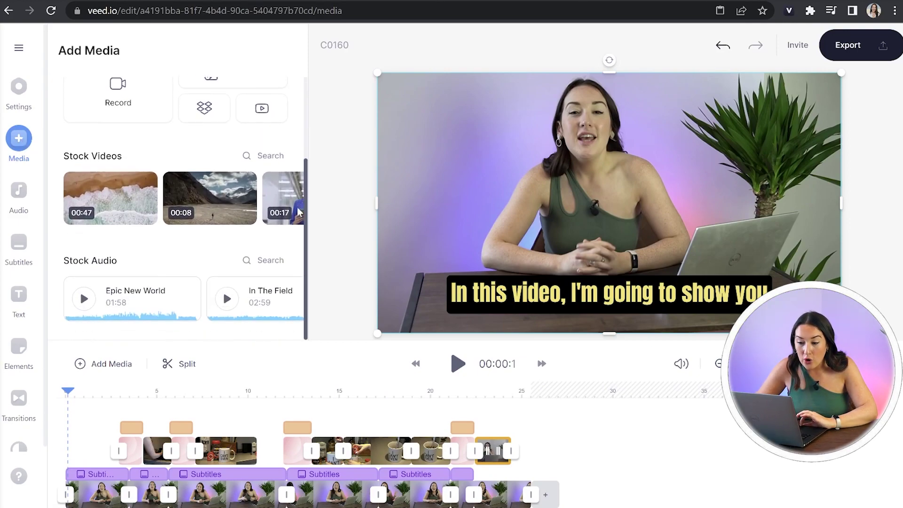
- Add the Driving Dance Pop stock track as background music and trim its end
left_click(266, 261)
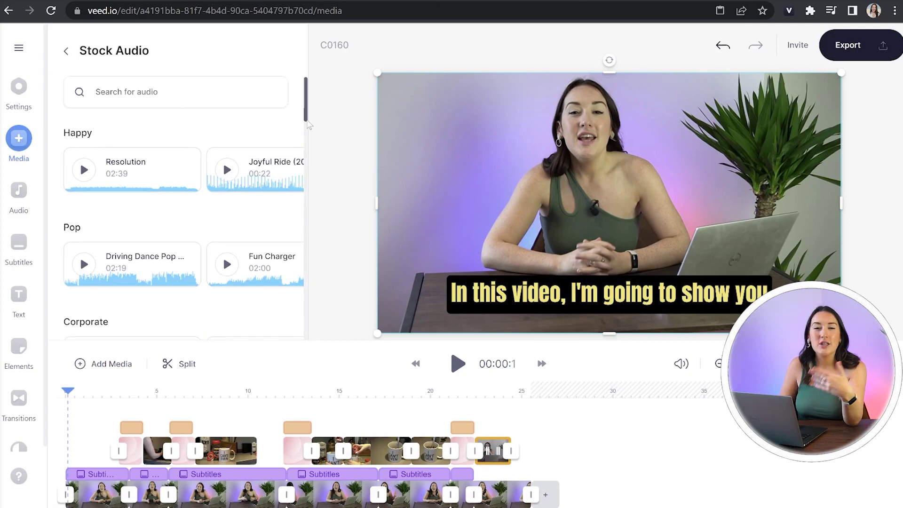
scroll(296, 141, "down", 5)
scroll(85, 210, "up", 4)
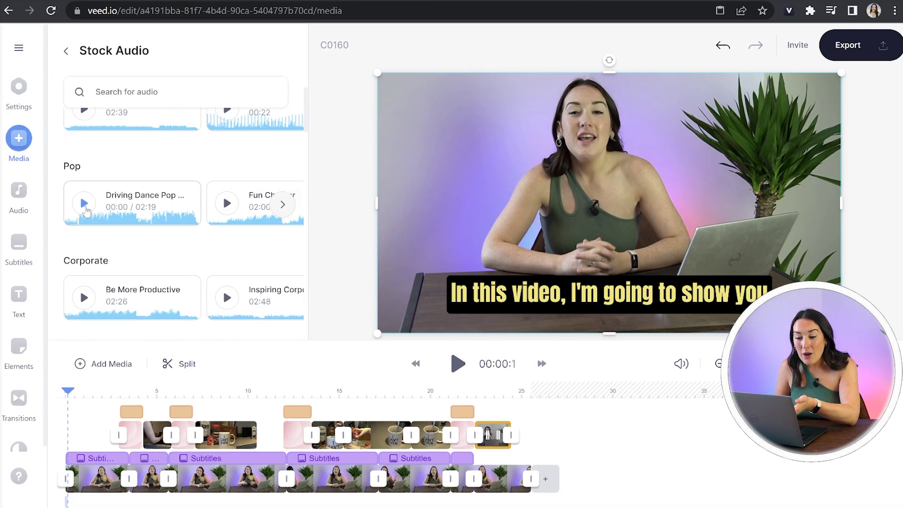
left_click(86, 211)
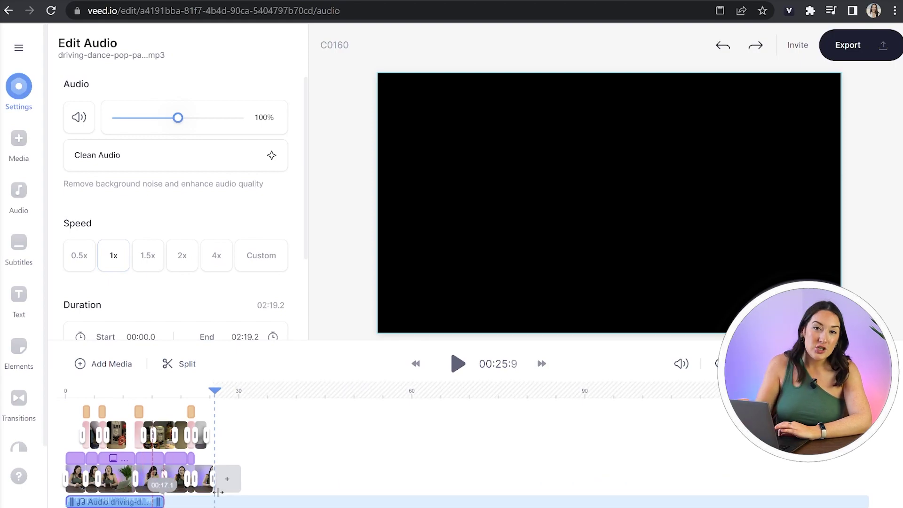
left_click_drag(217, 497, 219, 502)
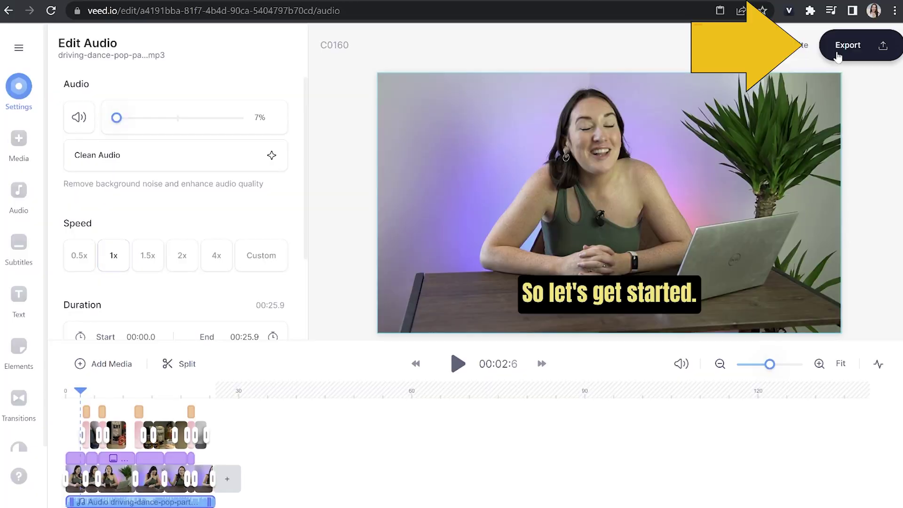
- Export the finished 25.9-second video to an unlisted share page
left_click(838, 55)
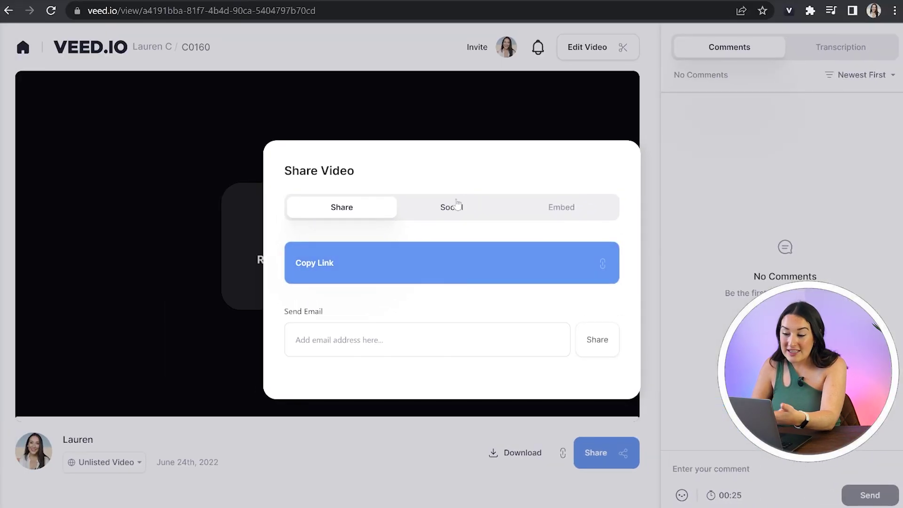
- Bring up the Social sharing options, then the Embed player options for the exported video
left_click(457, 205)
left_click(534, 229)
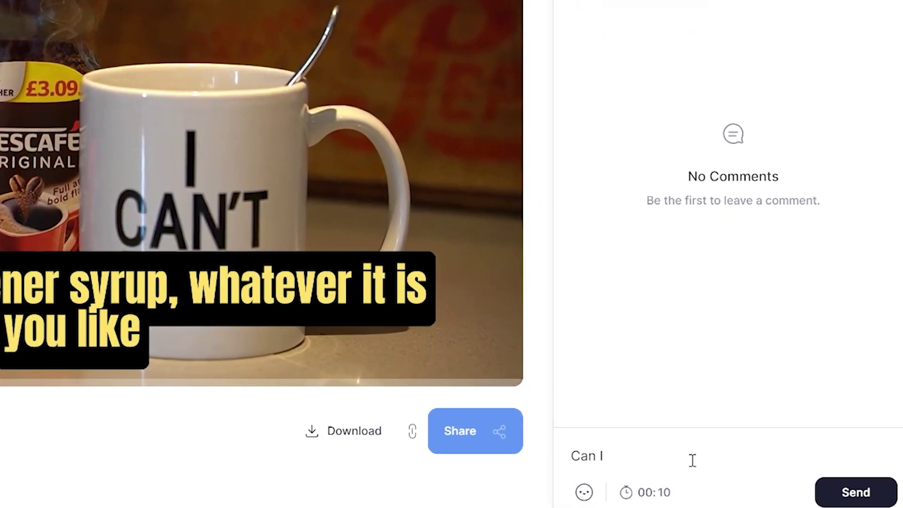
- Continue the 00:10 comment so the draft reads 'Can I add agave'
type("add agave")
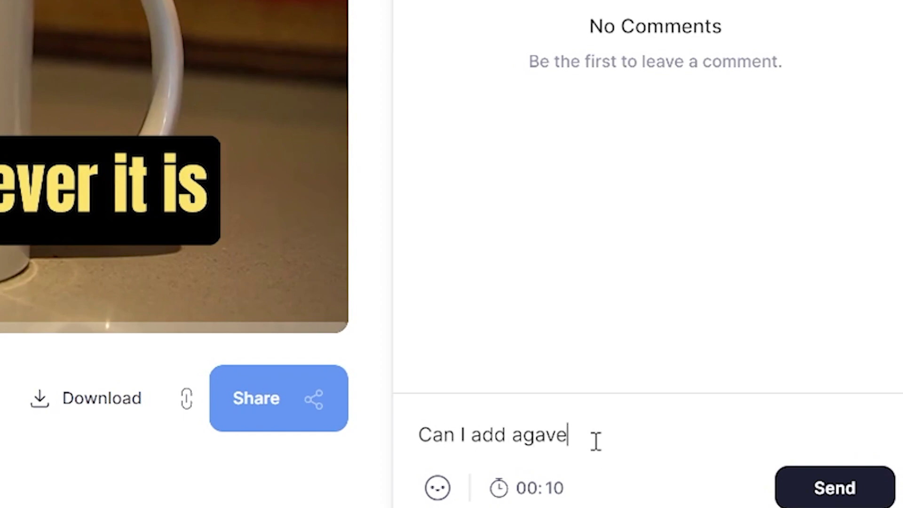